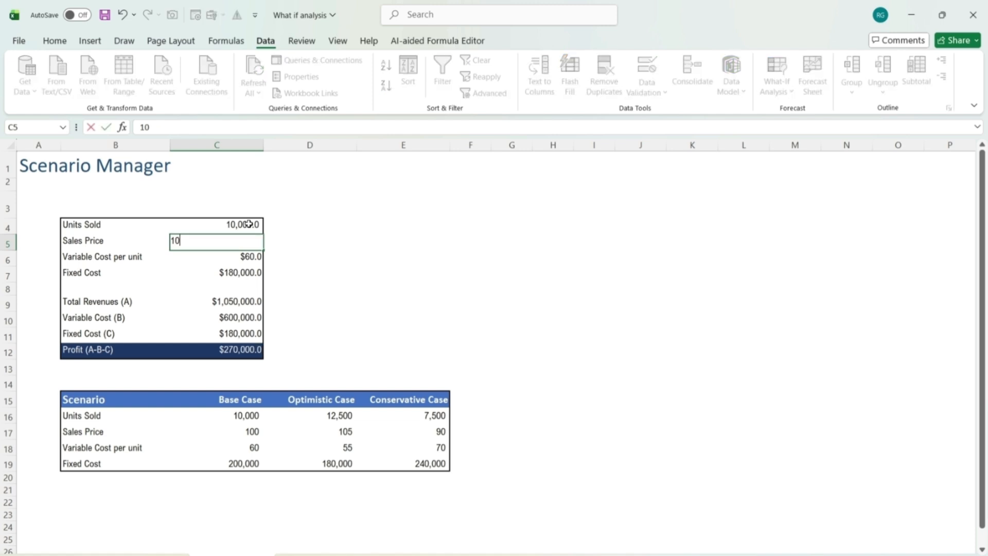
Set the model's Sales Price in C5 to 100 and the Fixed Cost in C7 to 200,000
type("0")
key("Return")
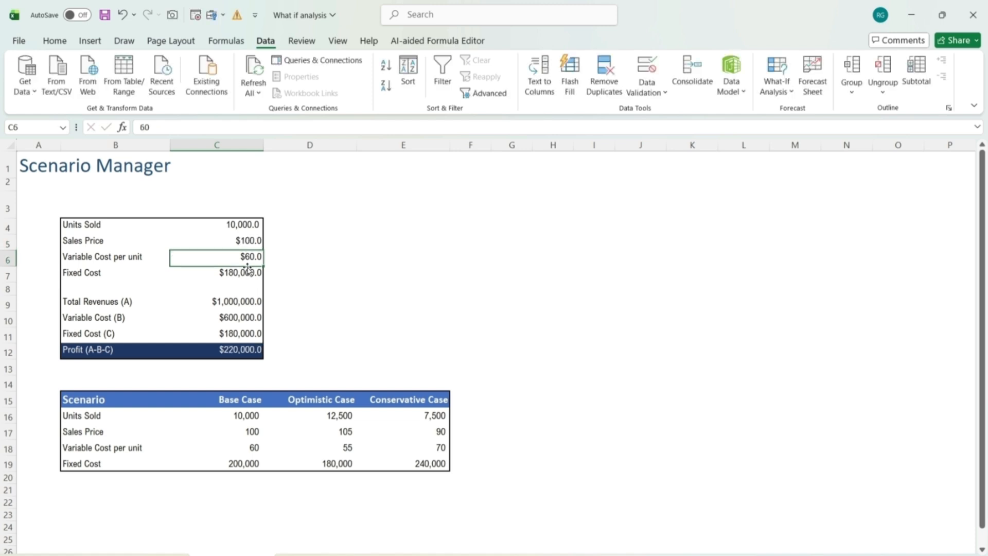
left_click(235, 277)
type("2")
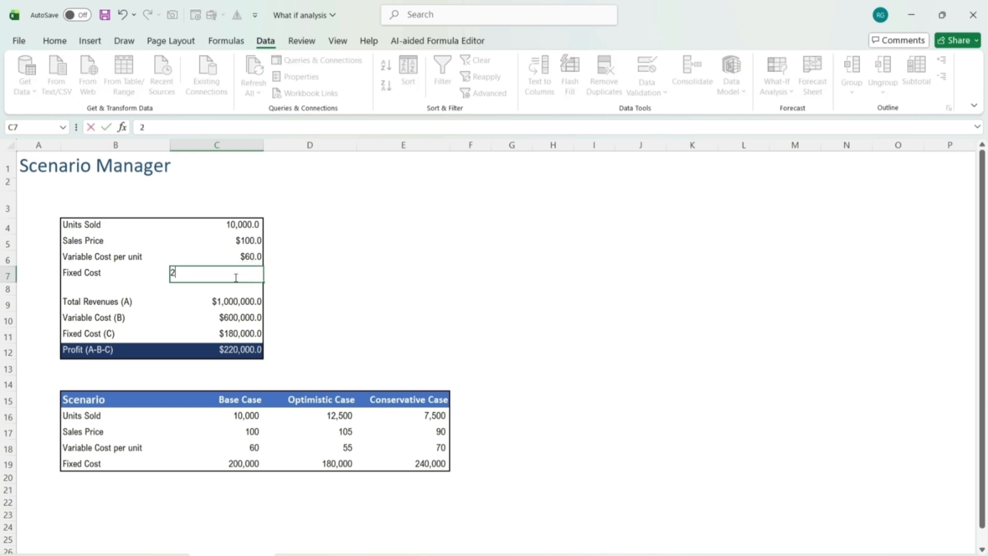
type("00,0")
type("000")
key("Return")
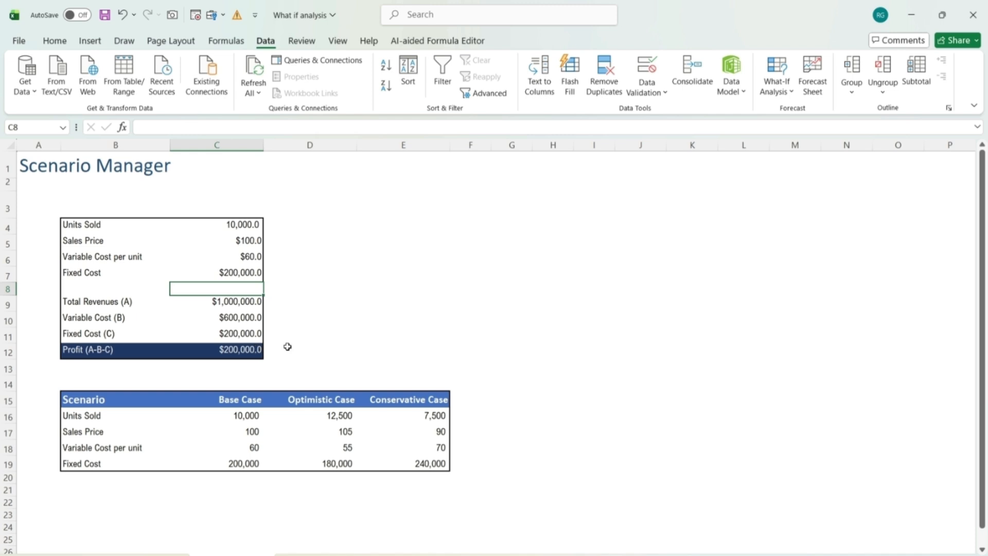
left_click(310, 348)
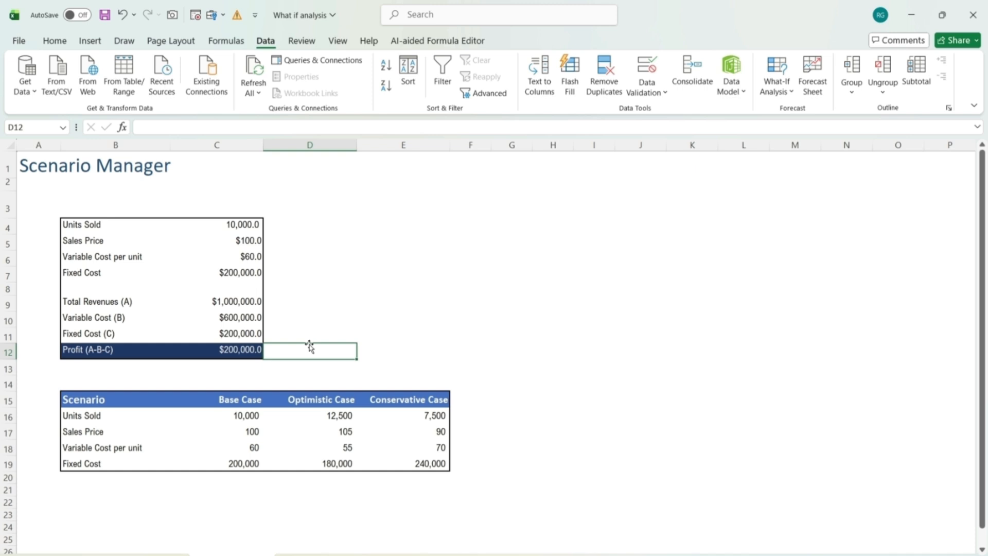
left_click(324, 416)
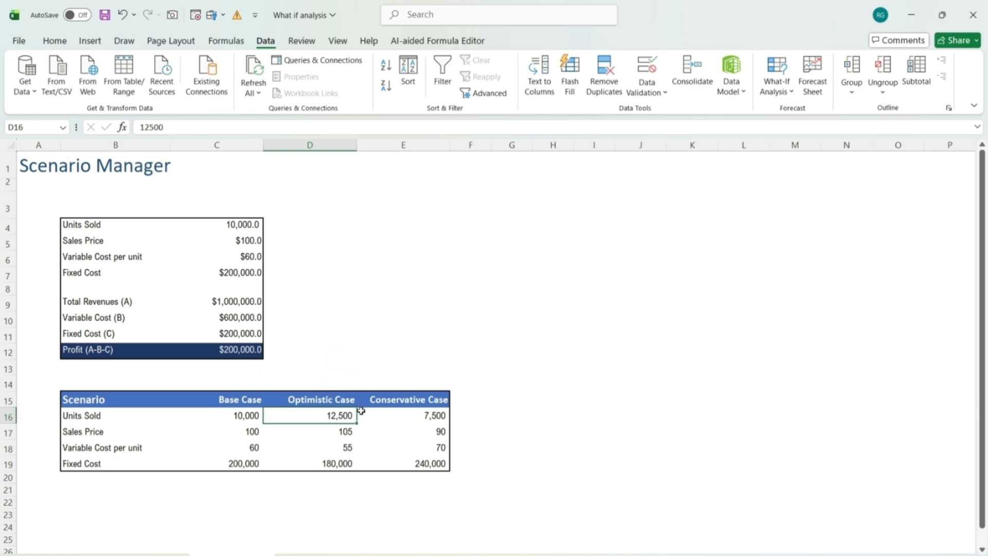
left_click(416, 410)
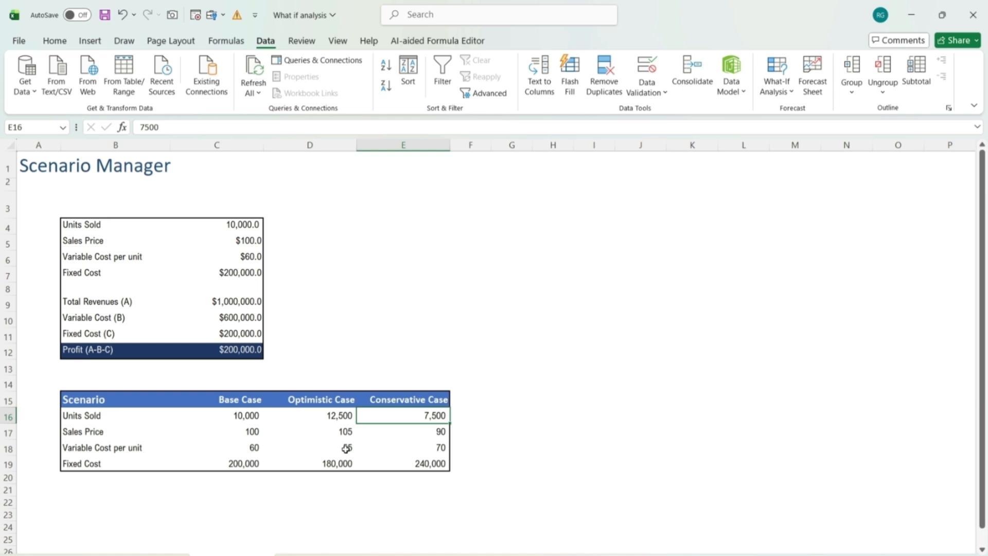
left_click(475, 287)
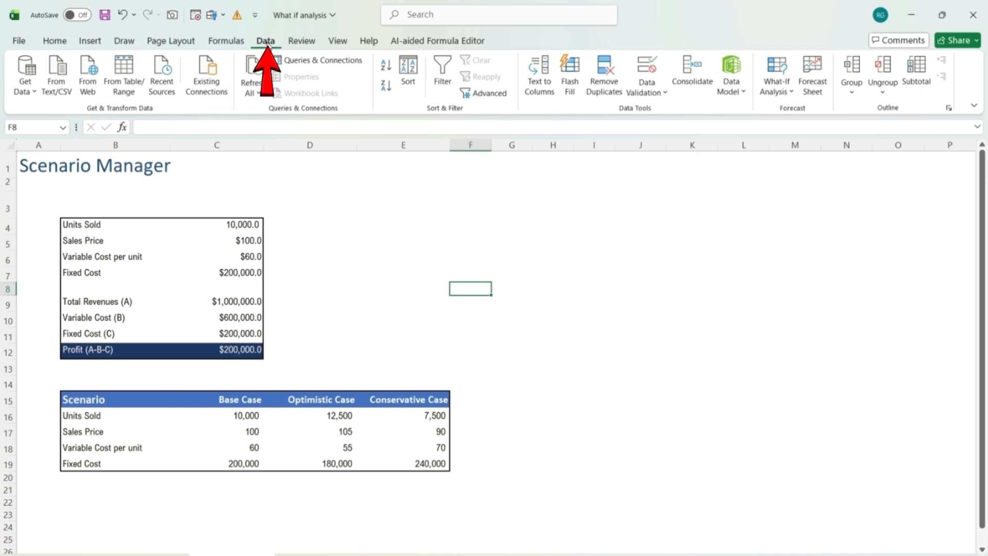
left_click(776, 85)
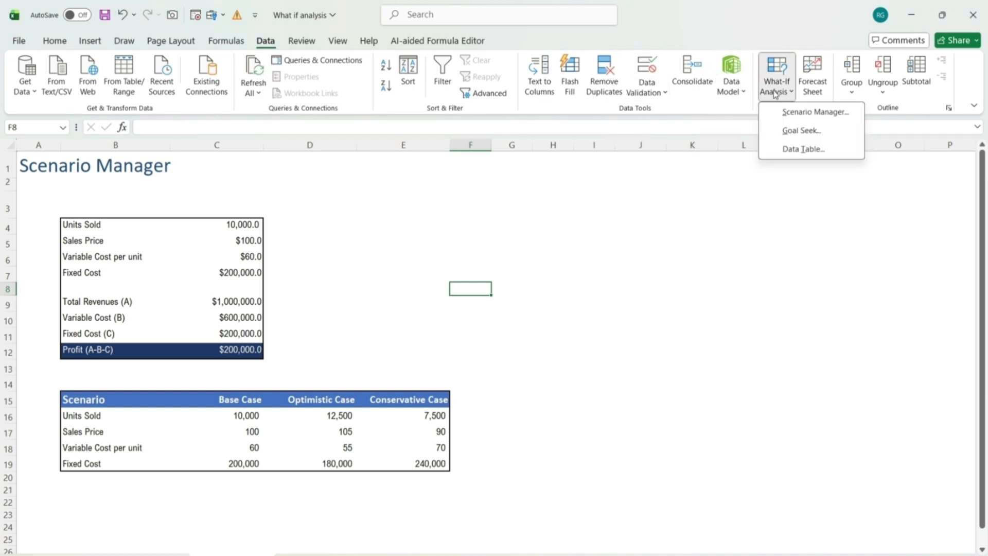
left_click(812, 114)
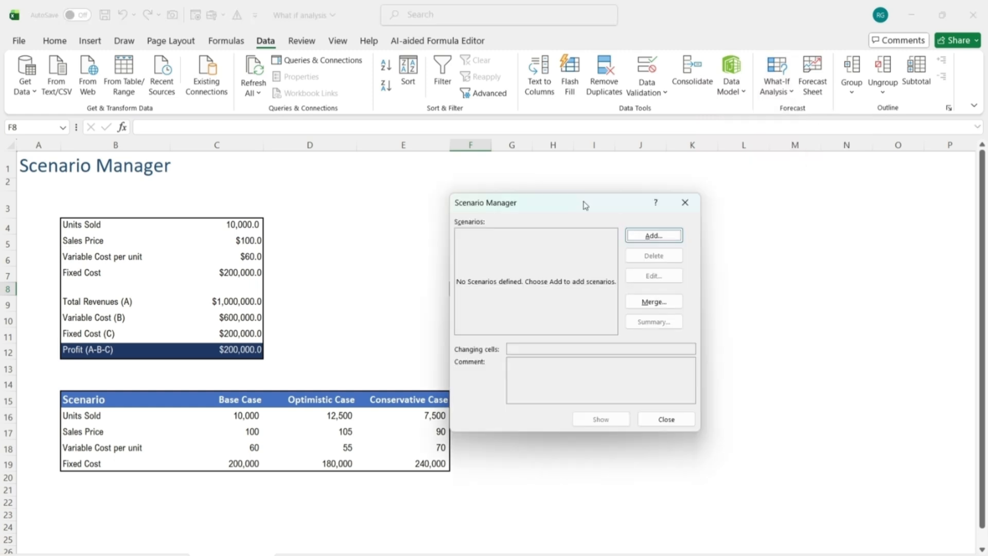
left_click(663, 238)
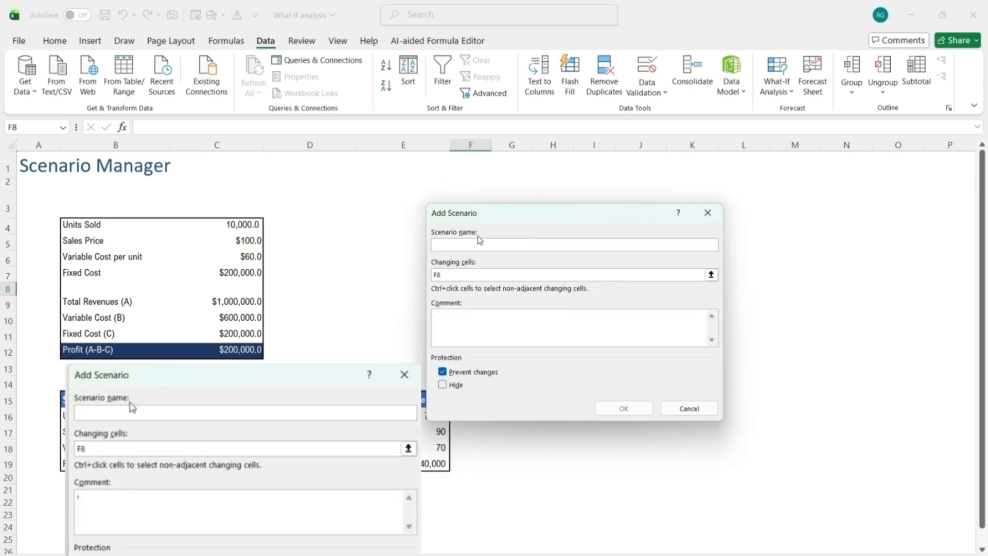
type("Base Case")
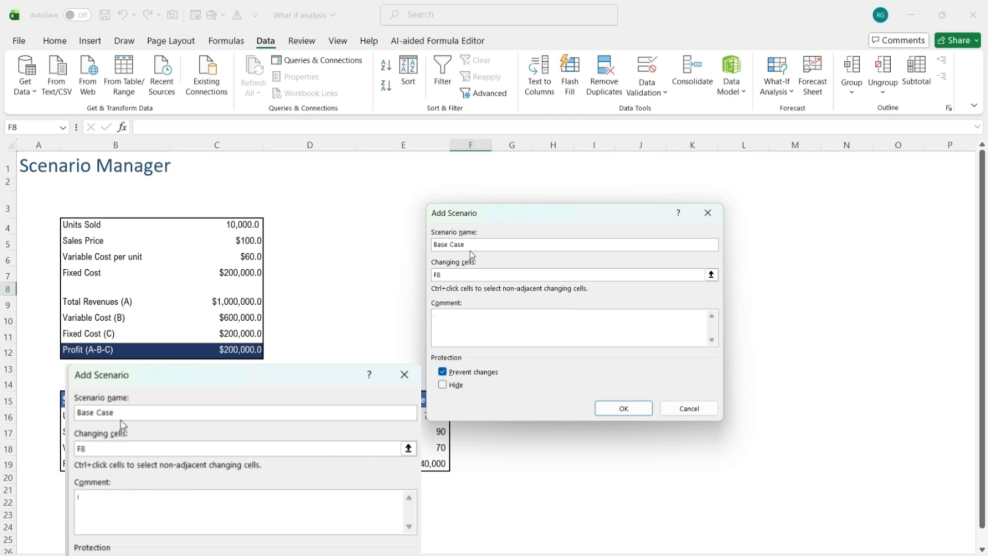
left_click(458, 275)
key("BackSpace")
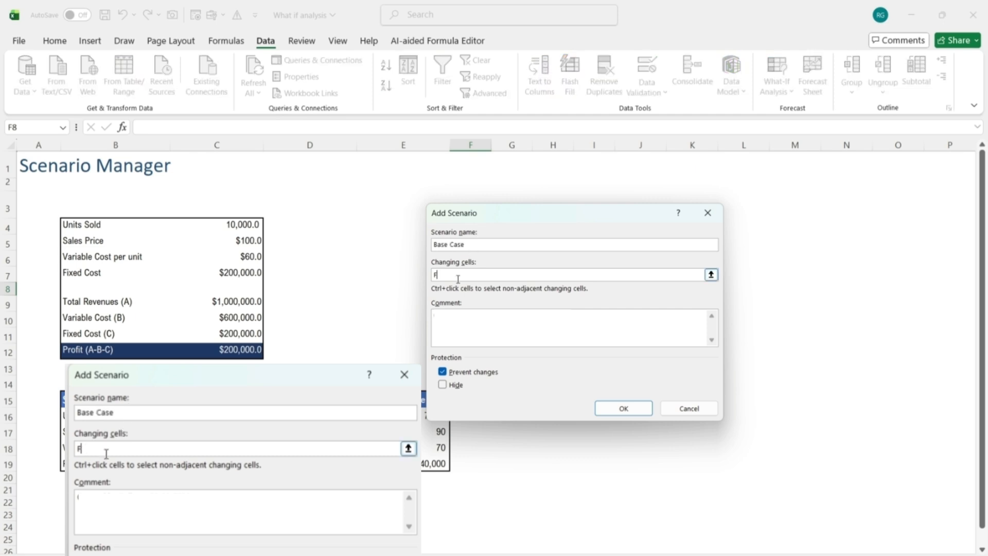
key("BackSpace")
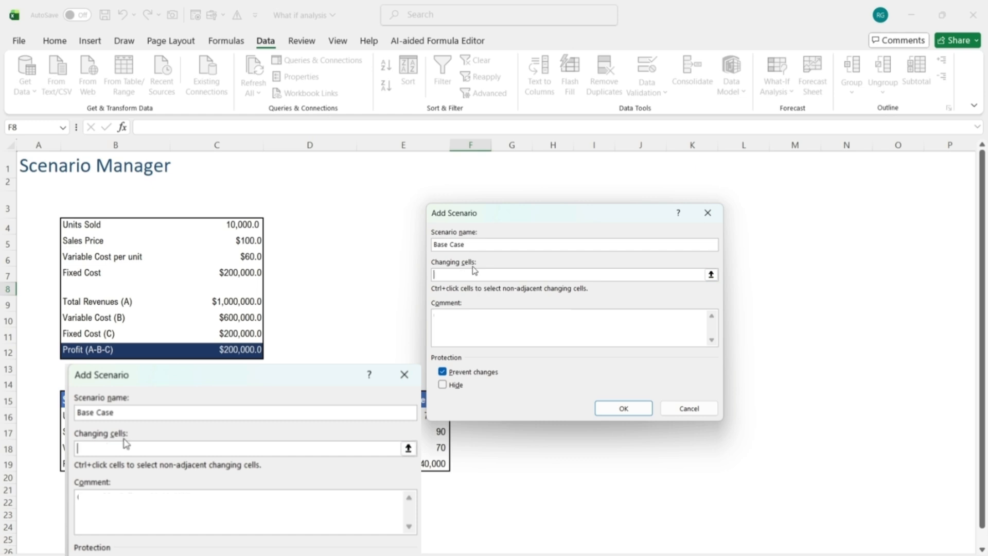
left_click(249, 227)
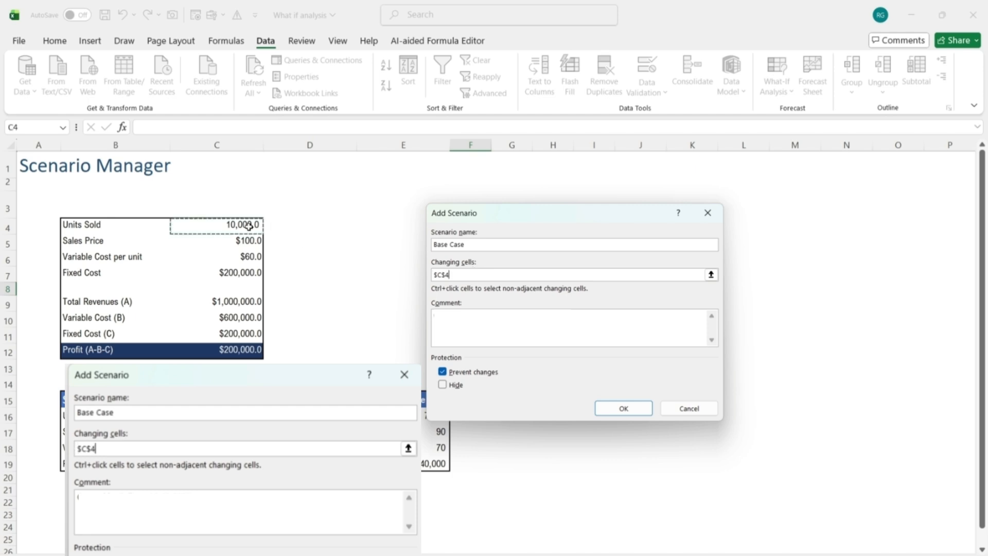
left_click_drag(249, 226, 252, 272)
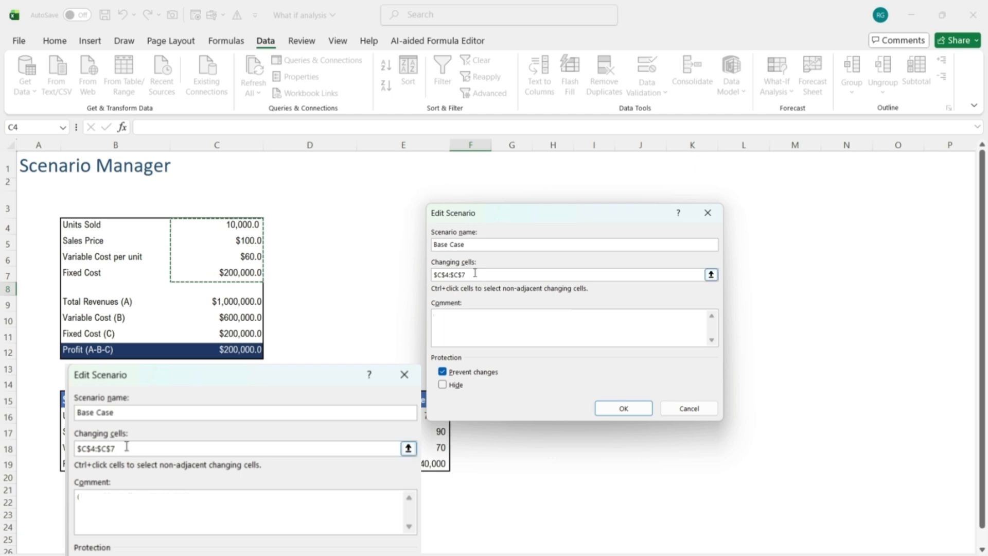
left_click(621, 408)
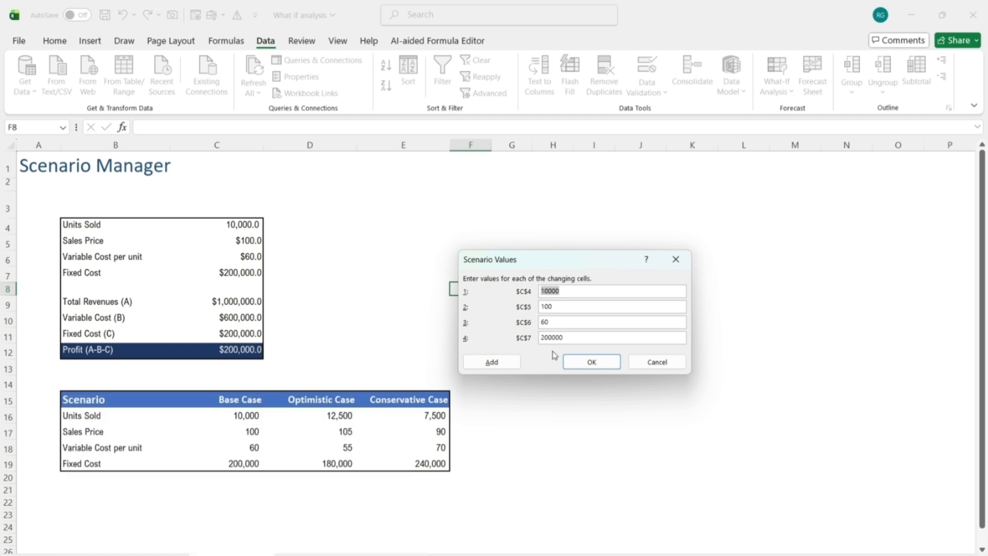
left_click(633, 367)
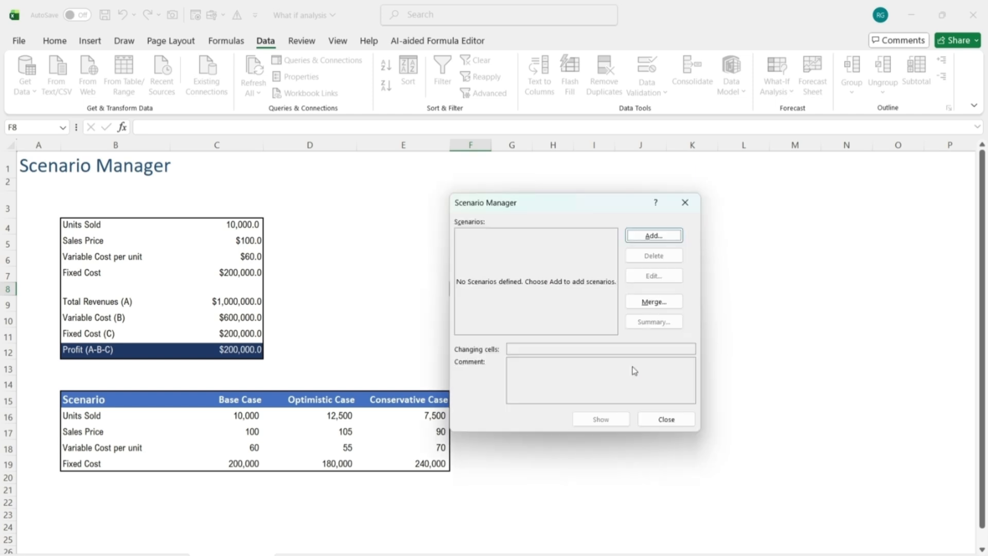
left_click(671, 420)
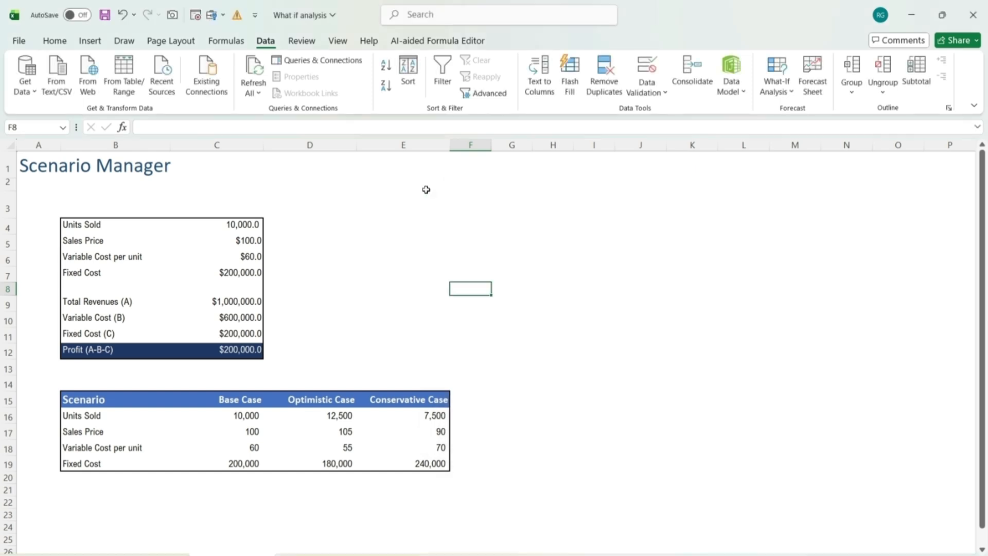
Create defined names for the input cells in B4:C7 from the labels in the left column
left_click(226, 40)
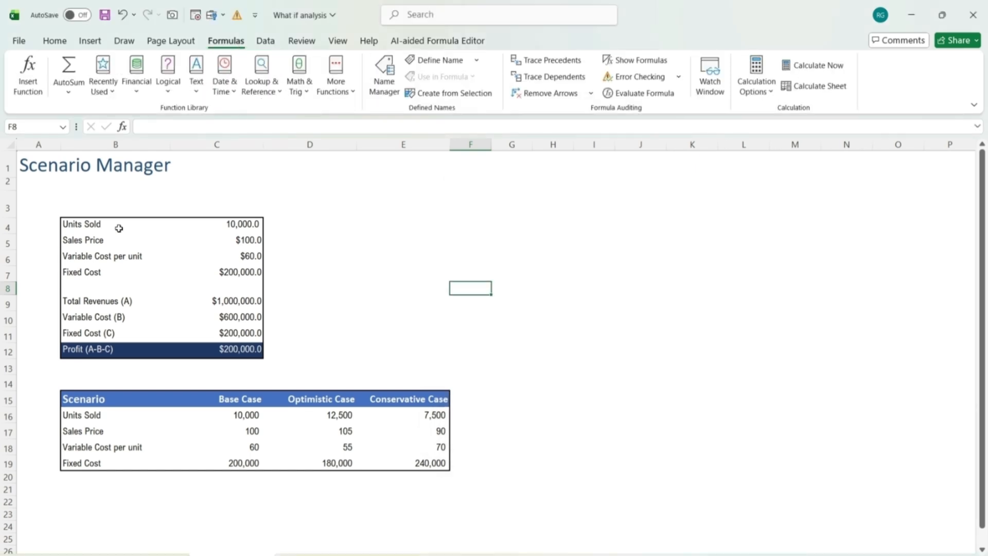
left_click_drag(119, 228, 230, 271)
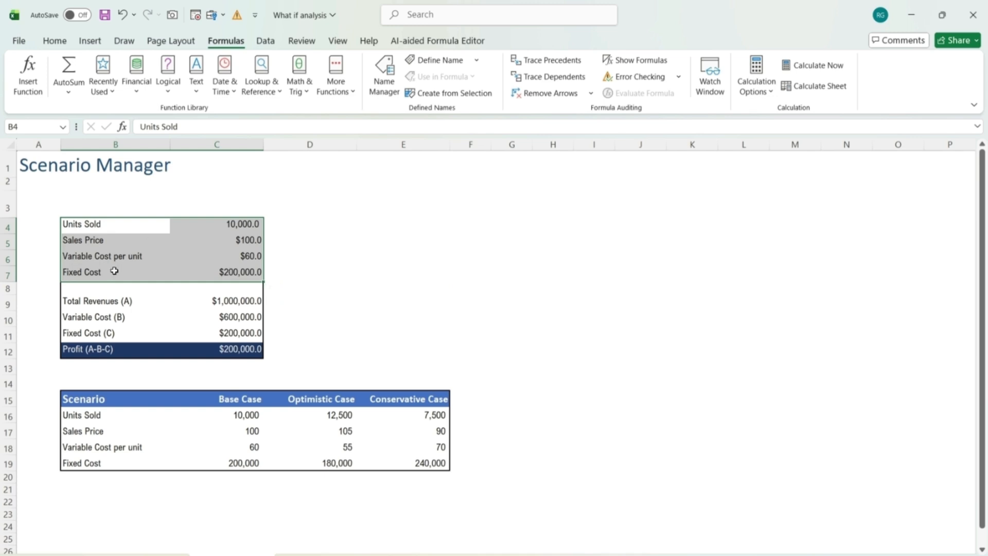
left_click(477, 97)
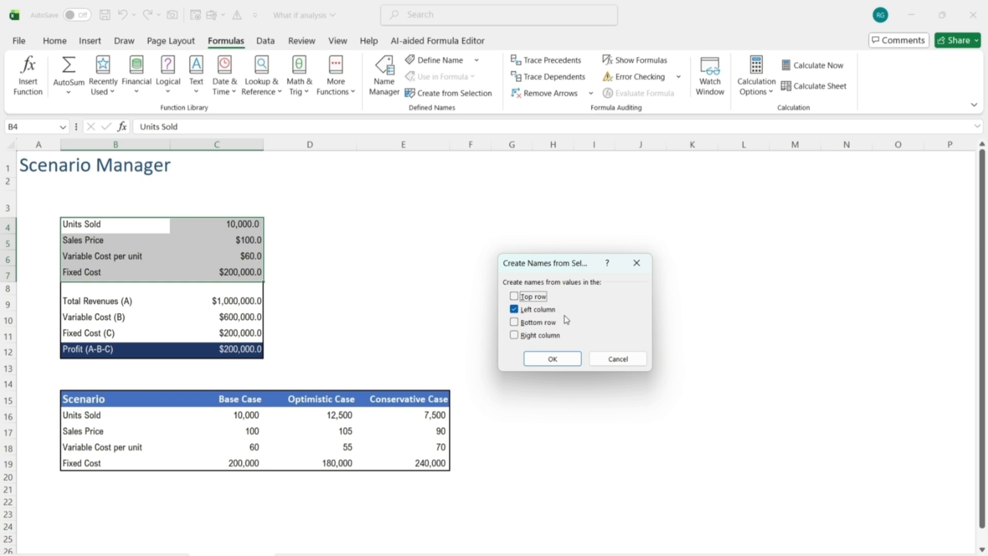
left_click(566, 361)
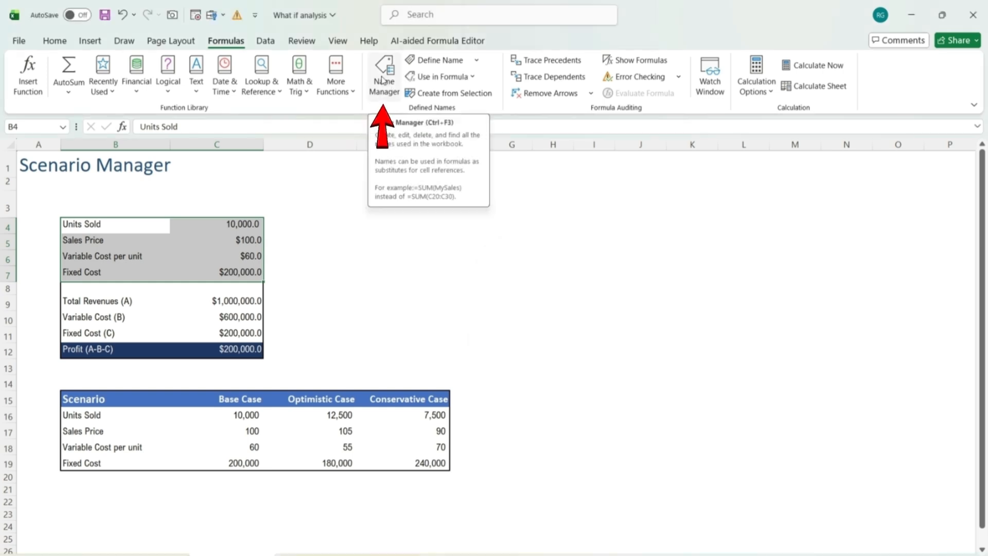
Review the defined names for the input cells and their cell references in the Name Manager
left_click(382, 79)
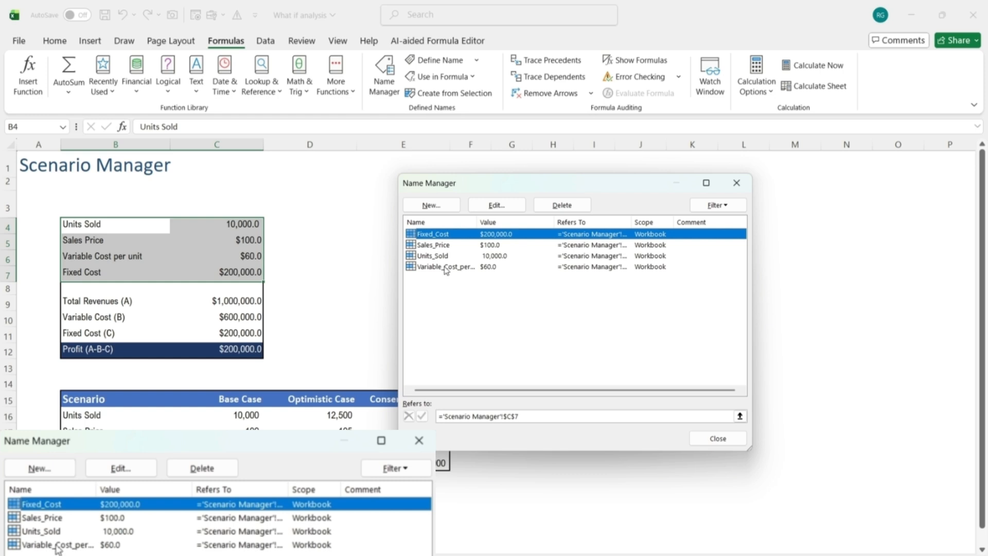
left_click(440, 247)
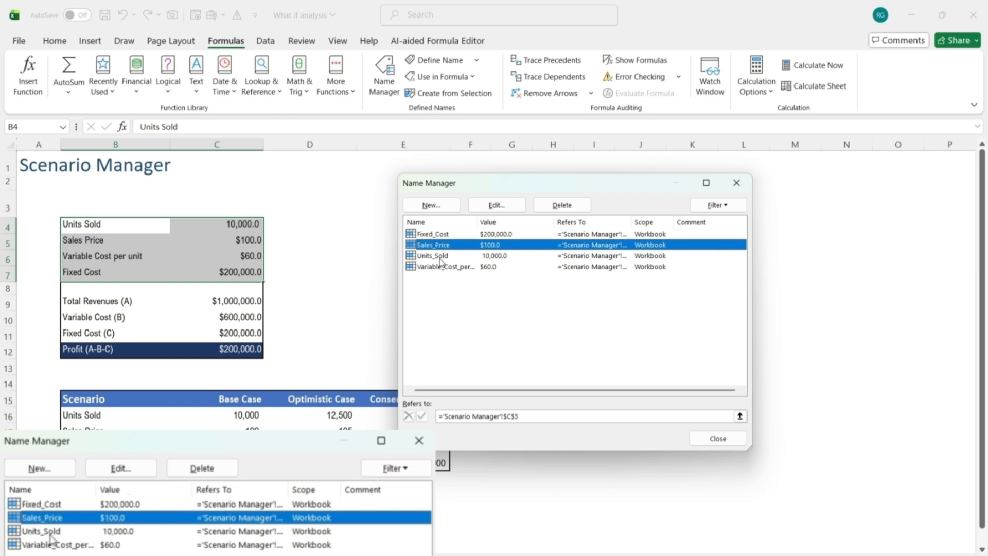
left_click(441, 256)
left_click(441, 268)
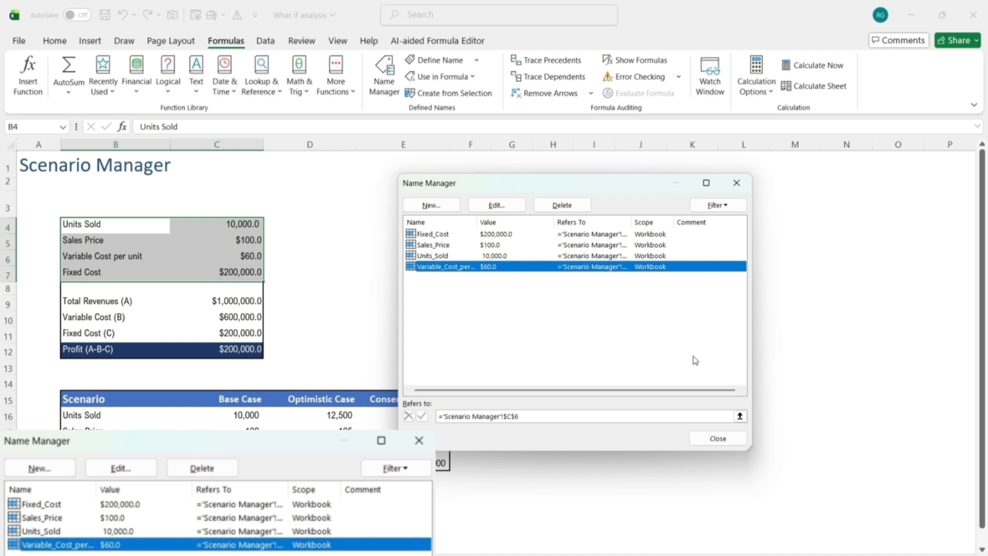
left_click(718, 439)
left_click(470, 288)
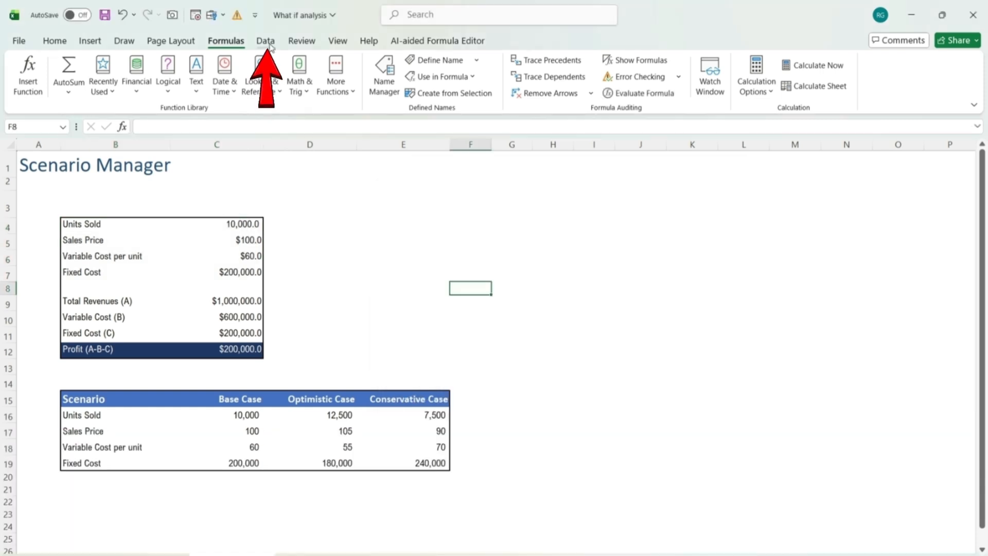
Add a new scenario named Base Case in the Scenario Manager
left_click(269, 44)
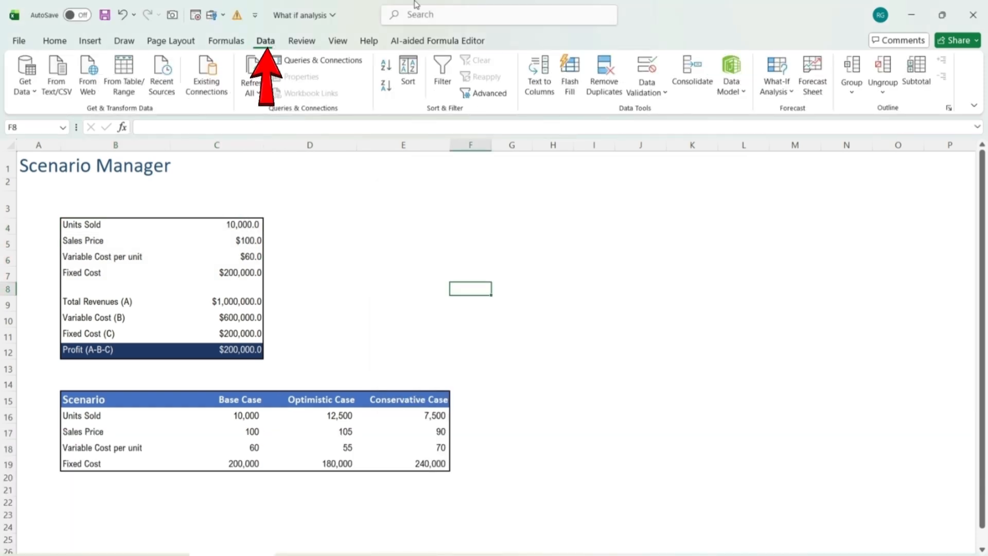
left_click(786, 82)
left_click(797, 114)
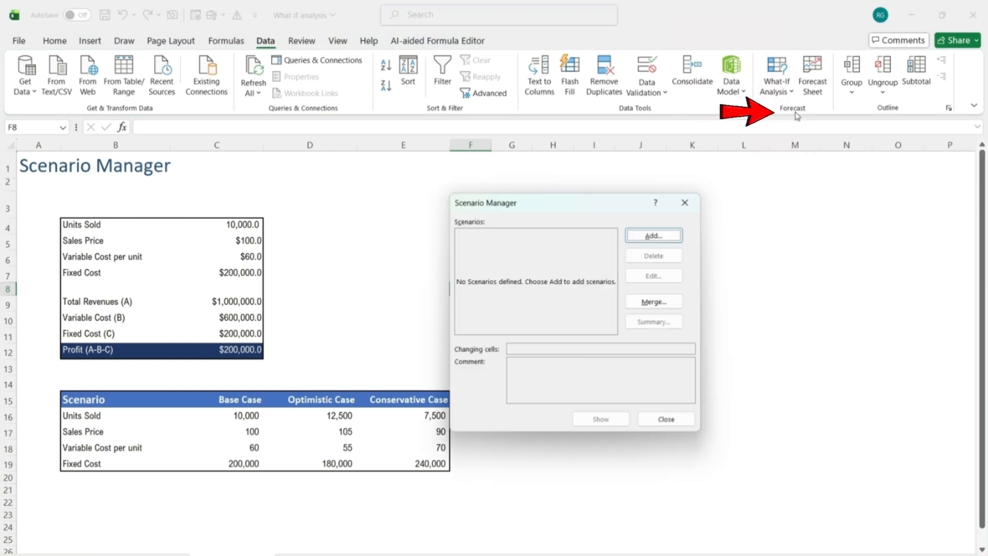
left_click(653, 236)
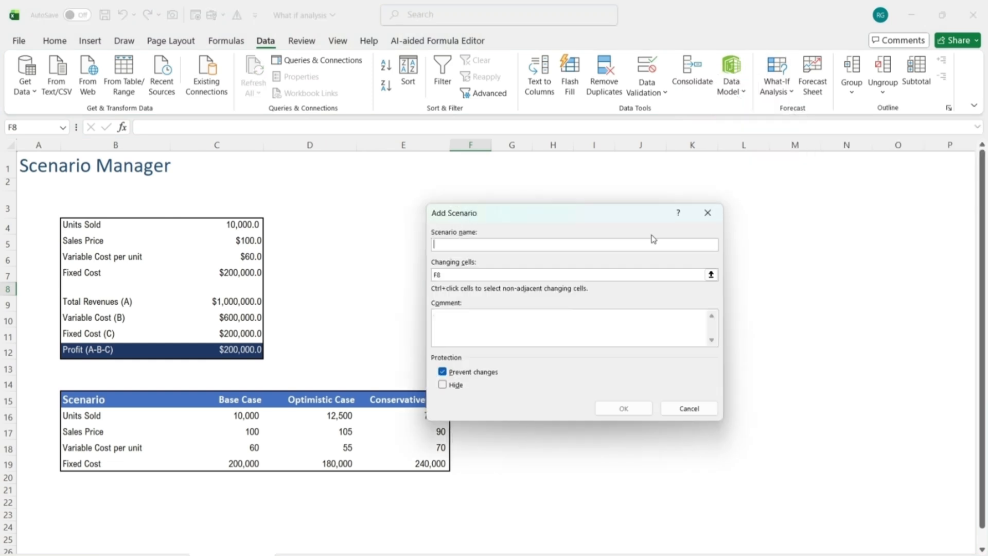
type("Base Case")
Set the Base Case scenario's changing cells to C4:C7 and accept the current cell values as its scenario values
left_click(538, 276)
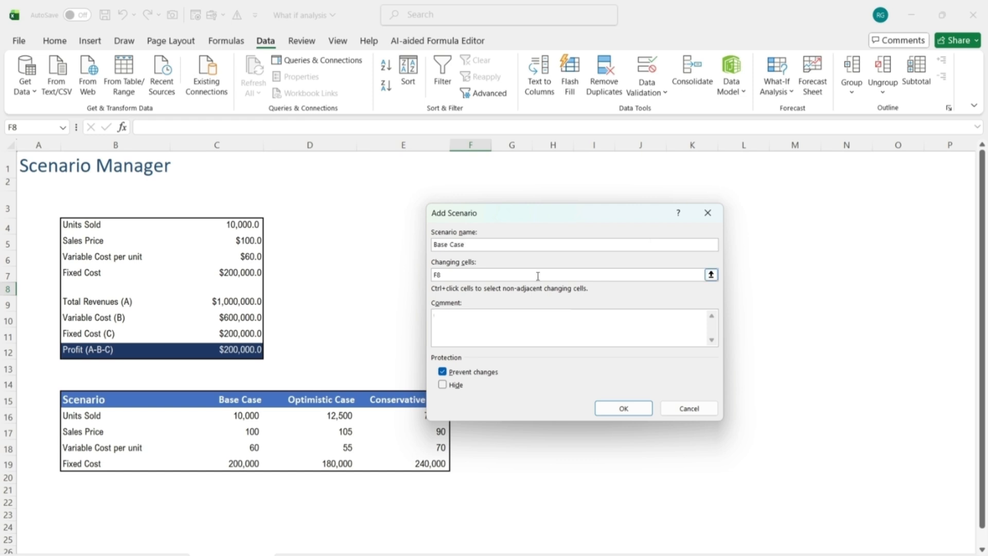
key("BackSpace")
key("BackSpace")
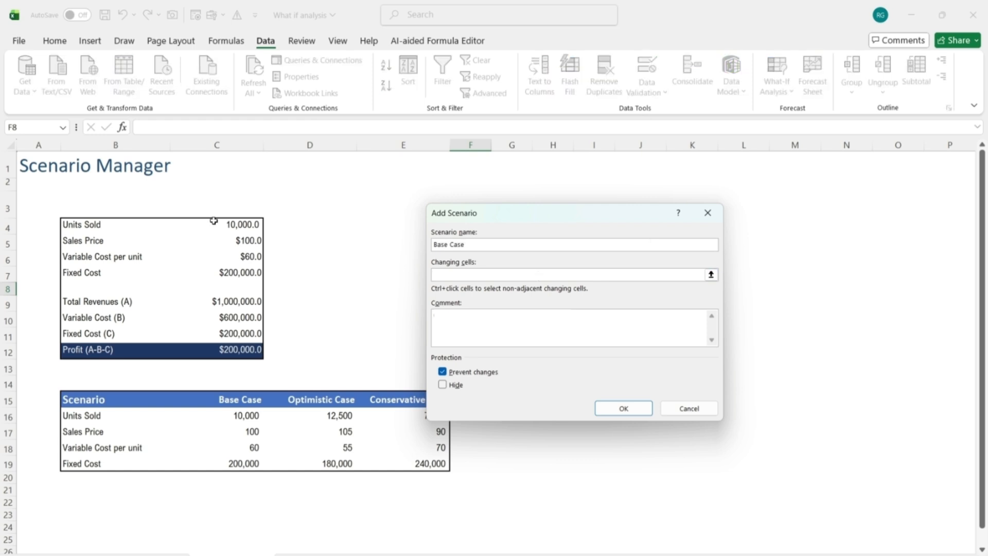
left_click_drag(213, 221, 227, 269)
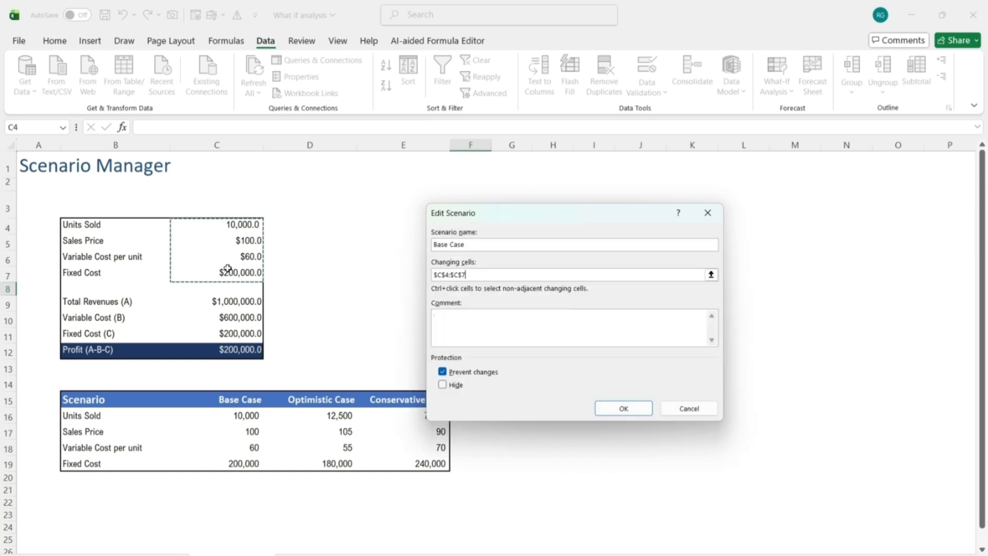
left_click(638, 409)
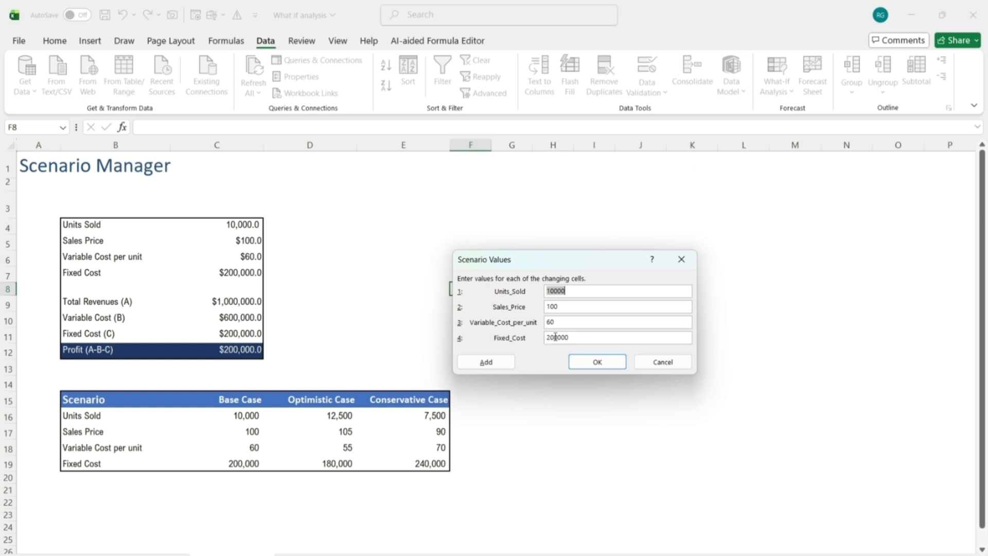
left_click(597, 363)
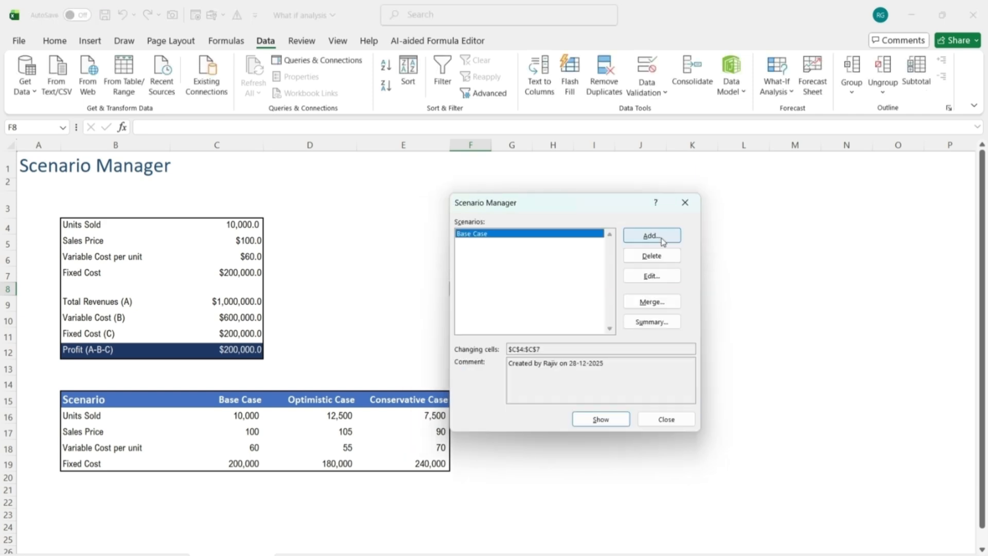
Add a new scenario named Optimistic case with C4:C7 as its changing cells
left_click(662, 238)
type("Op")
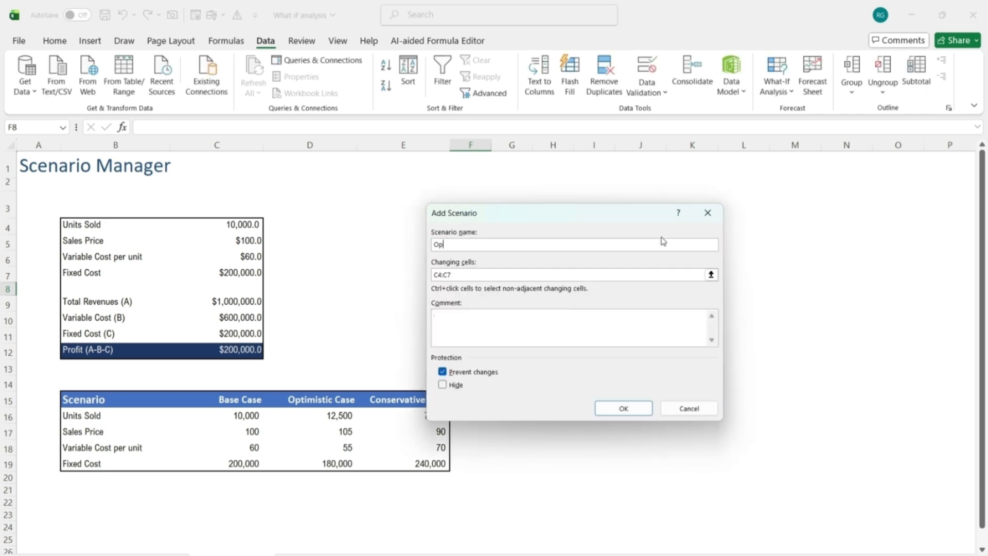
type("timistic case")
left_click(479, 279)
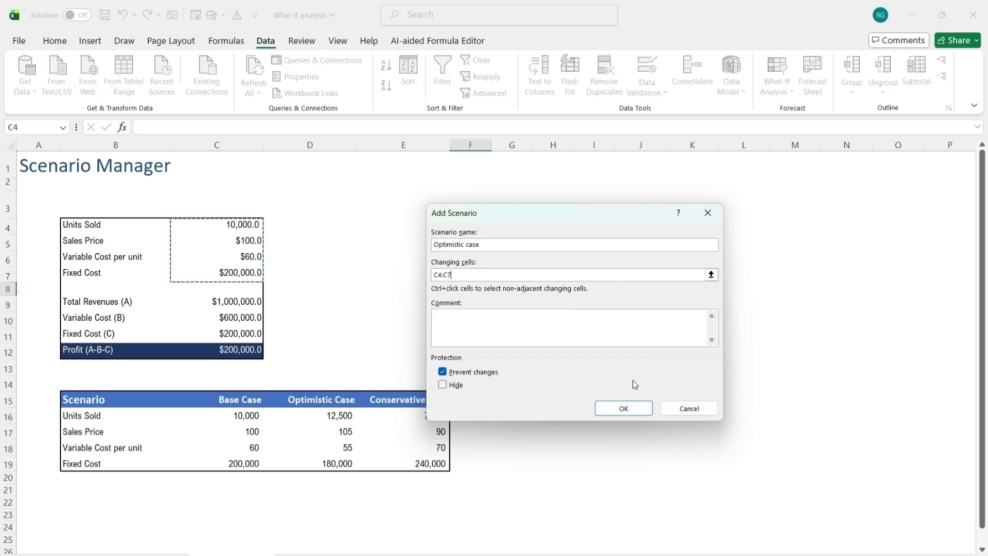
left_click(623, 409)
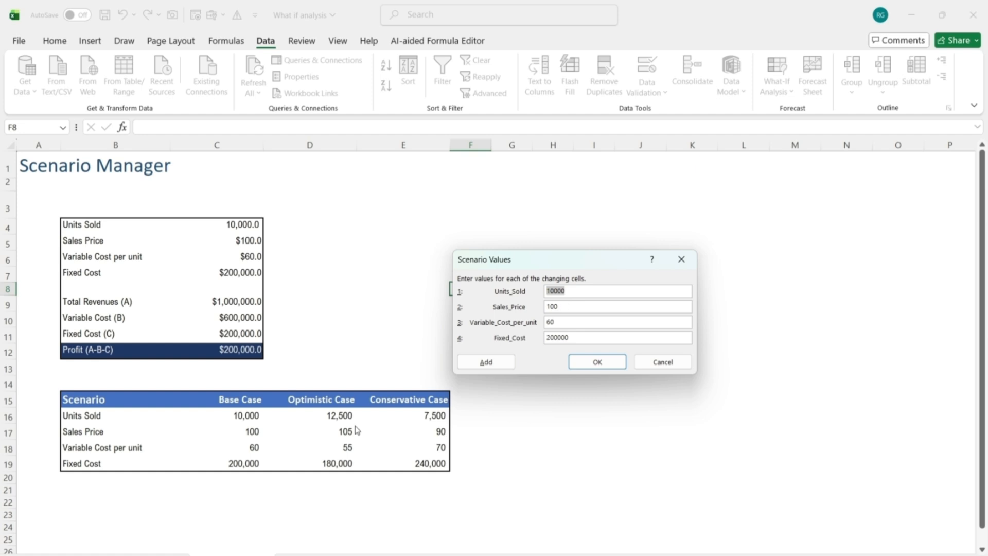
Set the Optimistic case values to 12500 units sold, 105 sales price, 55 variable cost per unit and 180000 fixed cost
type("12500")
key("Tab")
type("105")
key("Tab")
type("55")
key("Tab")
type("180000")
left_click(597, 362)
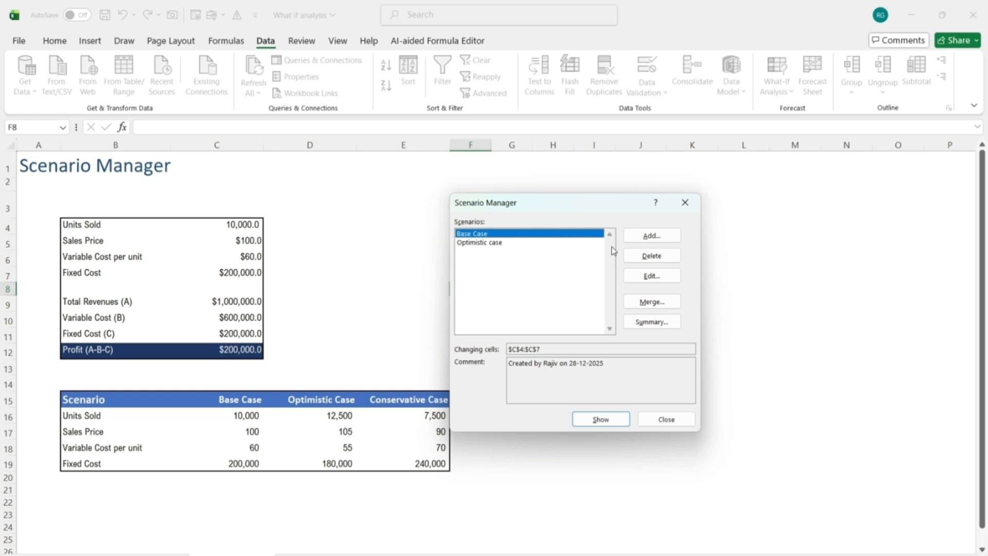
Add a new scenario named Conservative Case with C4:C7 as its changing cells
left_click(643, 238)
type("Cons")
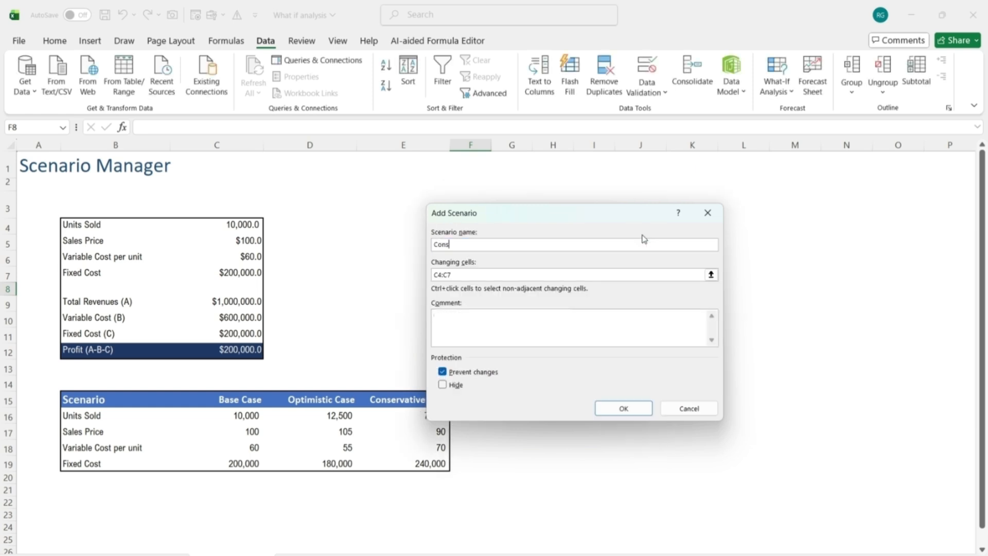
type("ervative Case")
left_click(524, 274)
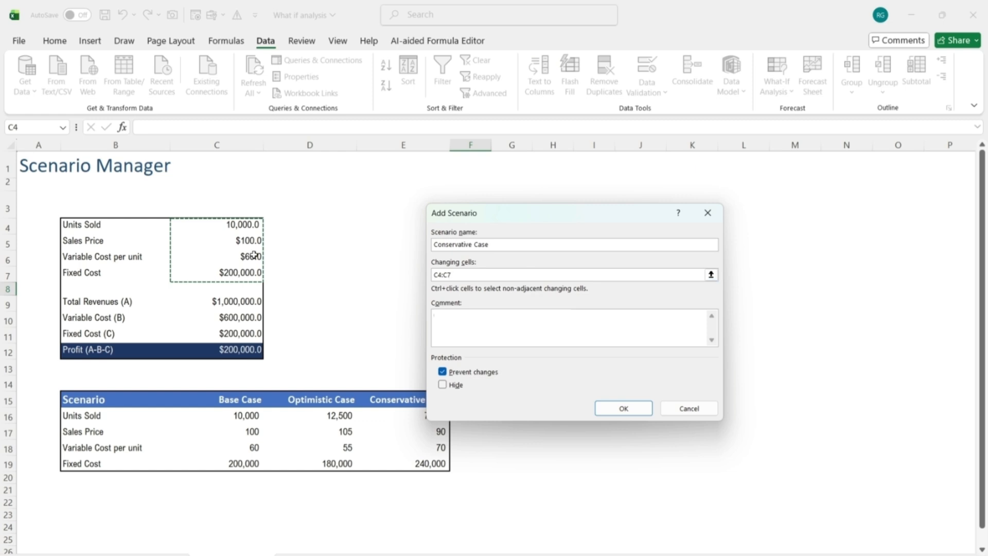
left_click(623, 408)
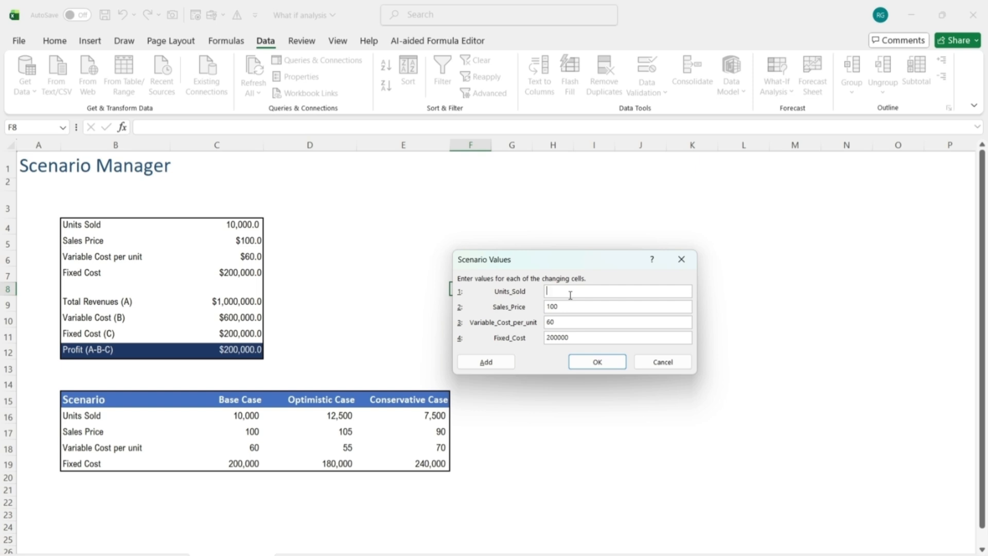
Set the Conservative Case values to 7500 units sold, 90 sales price, 70 variable cost per unit and 240000 fixed cost
type("7500")
key("Tab")
type("90")
key("Tab")
type("70")
key("Tab")
type("240000")
left_click(596, 362)
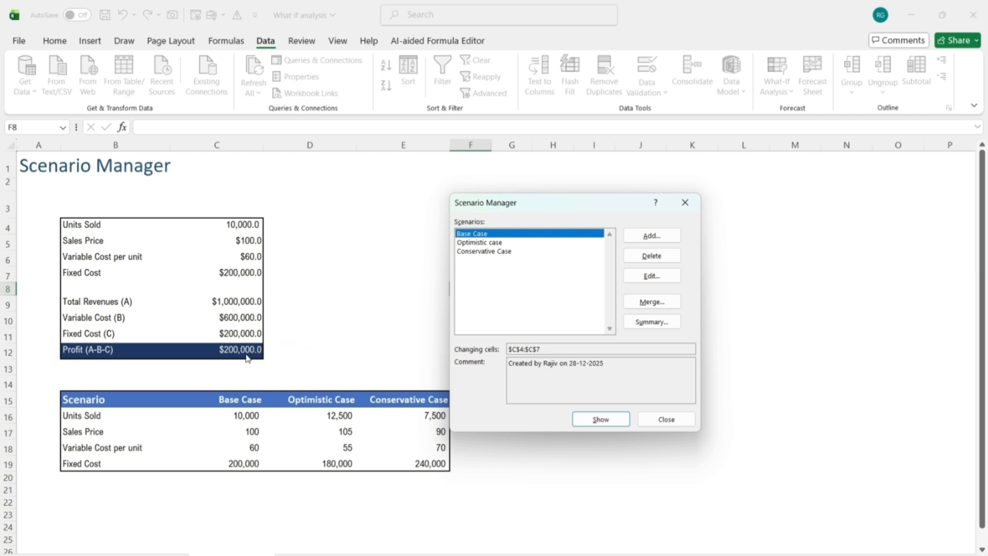
Show the Optimistic case in the profit model, followed by the Conservative Case
key("Down")
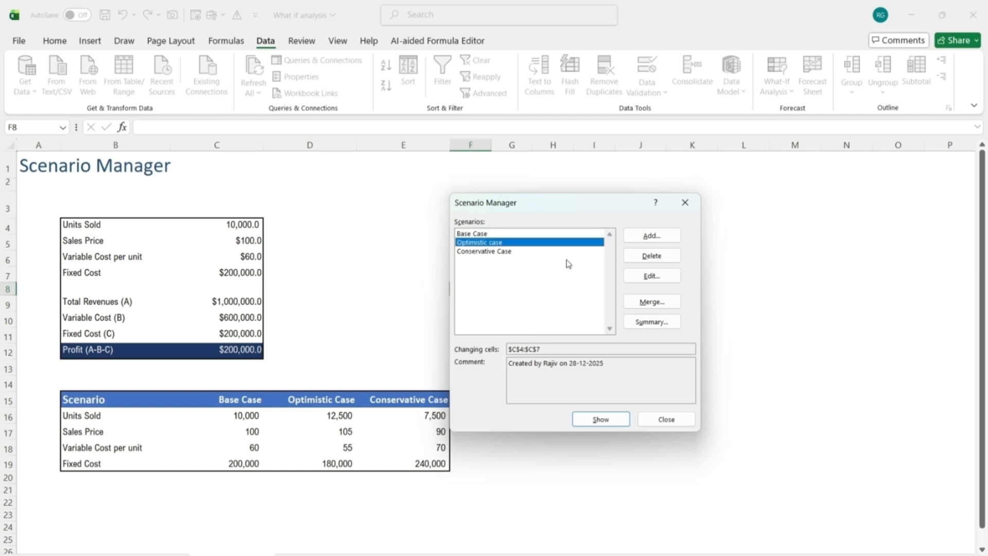
left_click(594, 423)
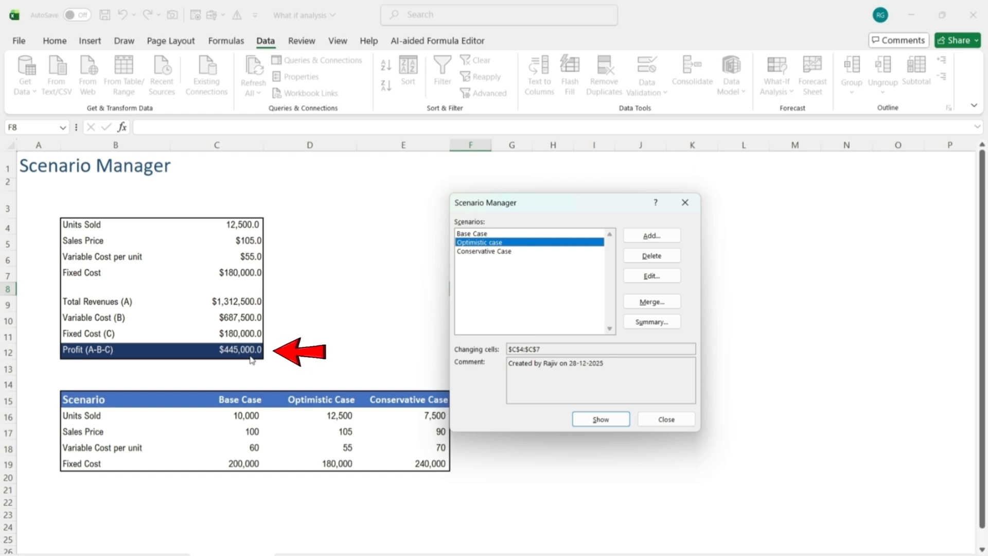
left_click(483, 252)
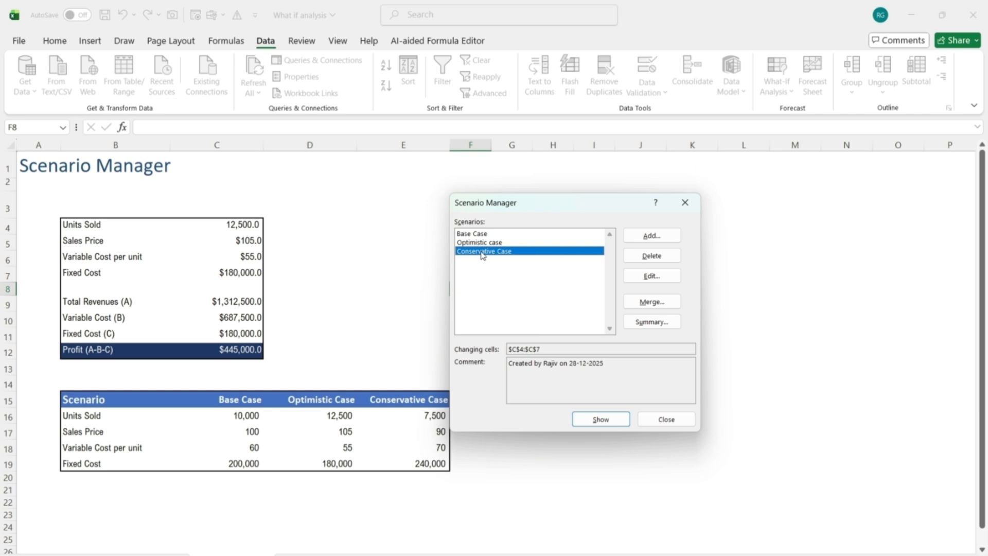
left_click(607, 423)
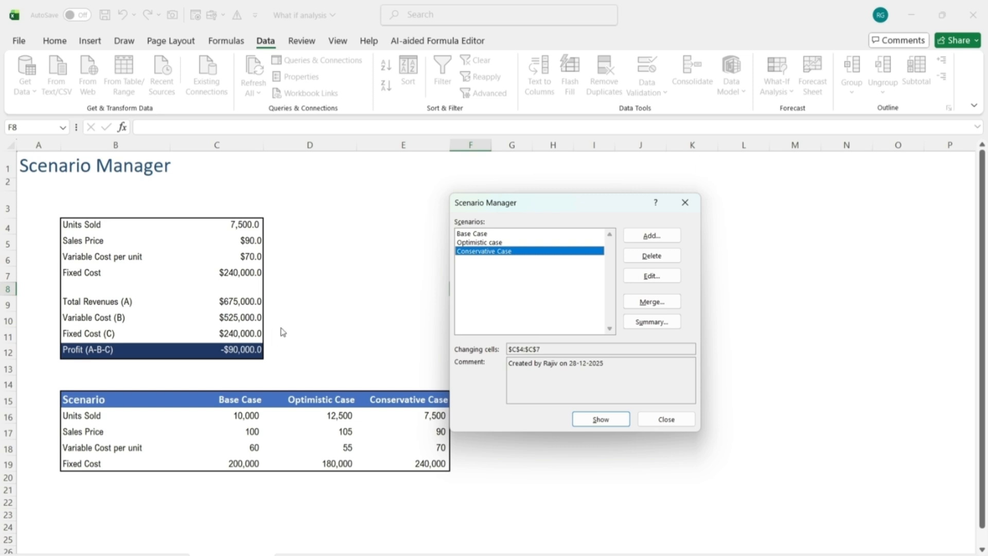
Generate a scenario summary report with profit cell C12 as the result cell, and select the result cell's label in the report
left_click(638, 322)
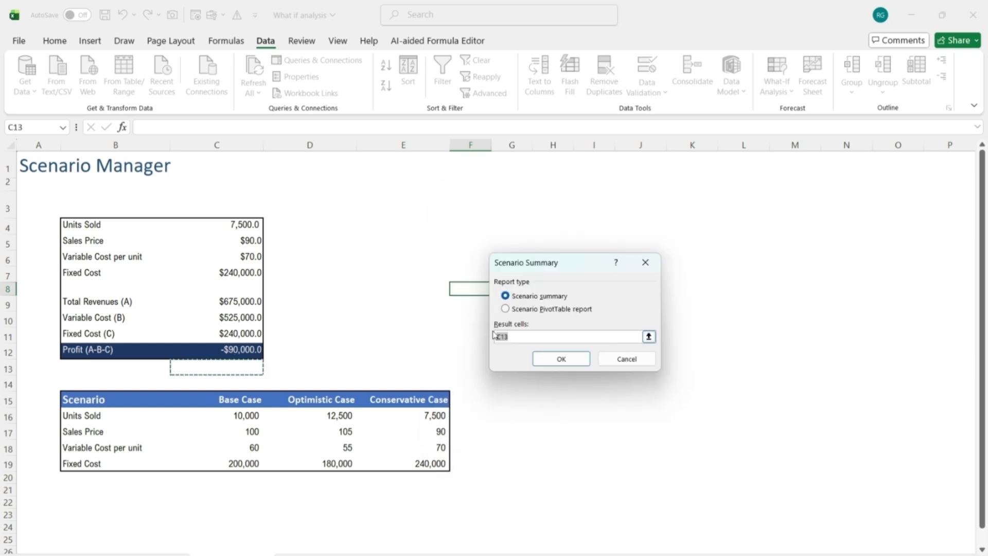
left_click(249, 350)
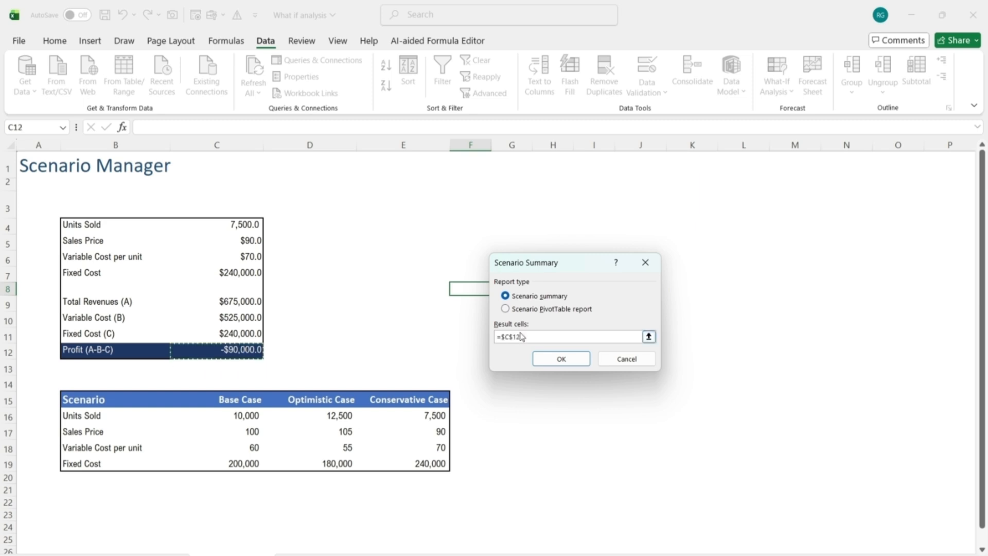
left_click(555, 364)
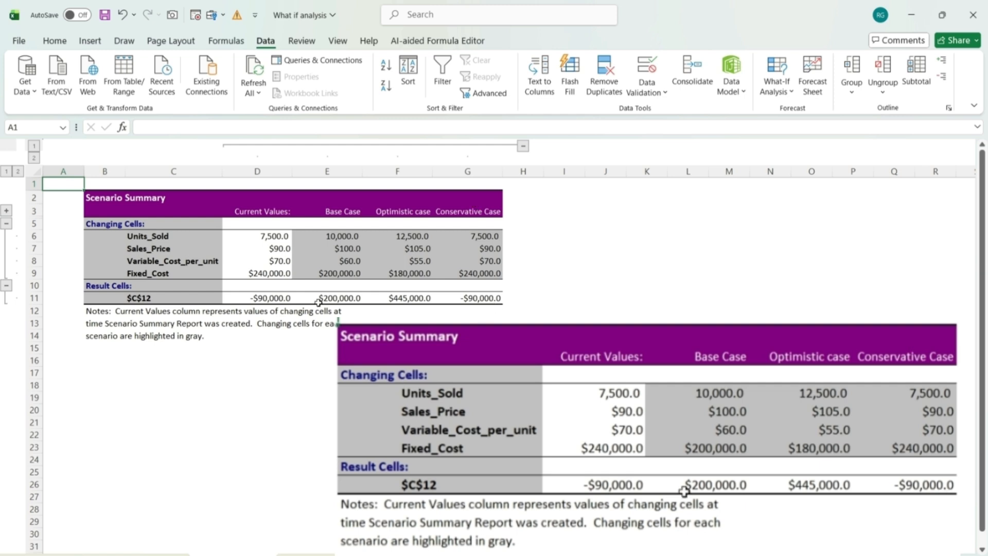
left_click(174, 298)
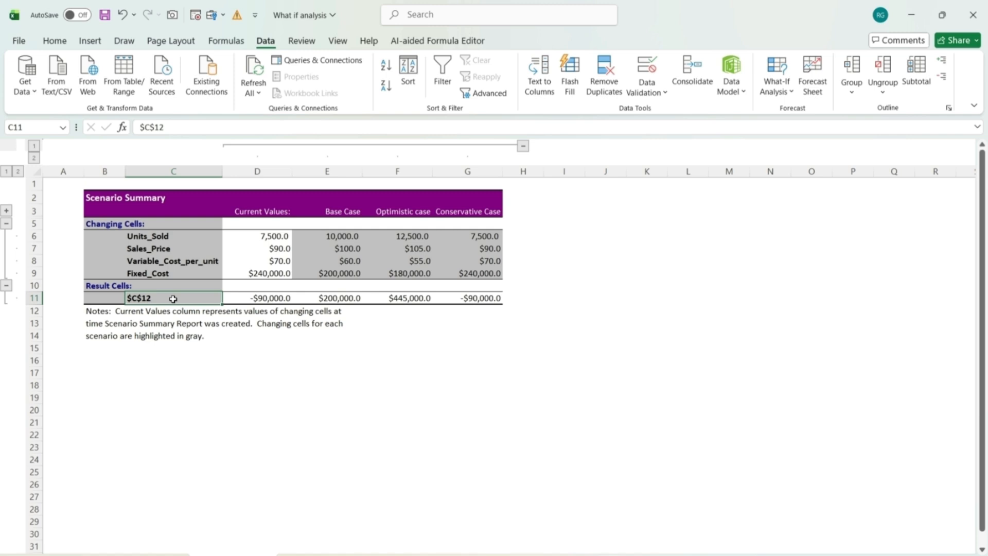